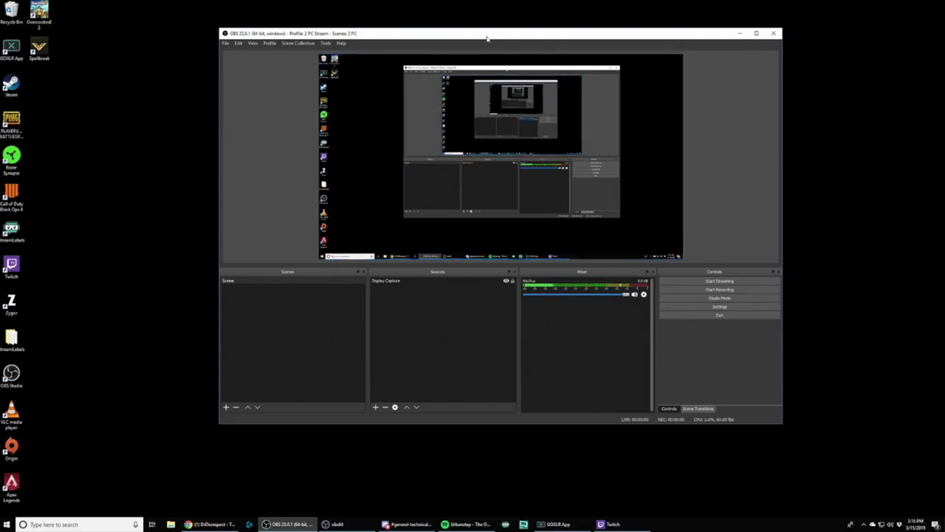
Step: Open OBS Settings to the Audio page listing the GoXLR desktop and mic devices
{"action": "left_click", "coordinate": [225, 42]}
{"action": "left_click", "coordinate": [247, 73]}
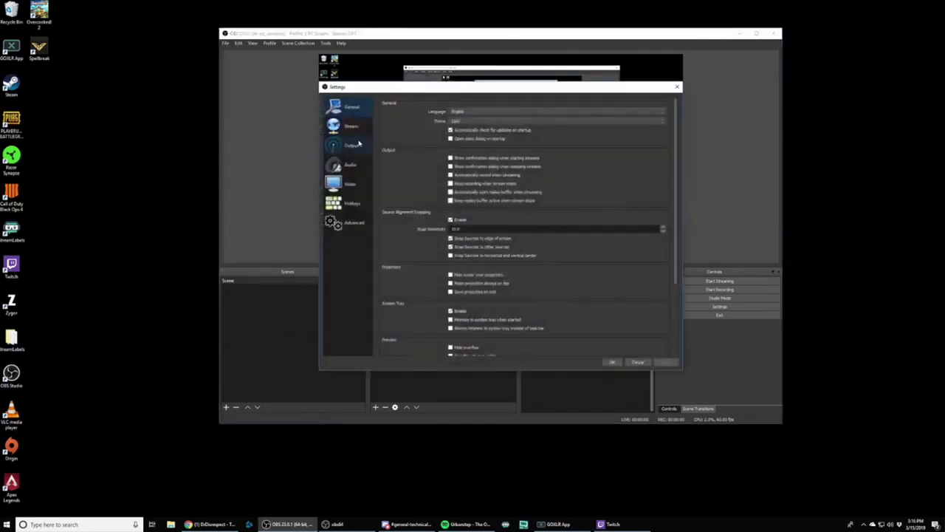
{"action": "left_click", "coordinate": [353, 144]}
{"action": "left_click", "coordinate": [354, 165]}
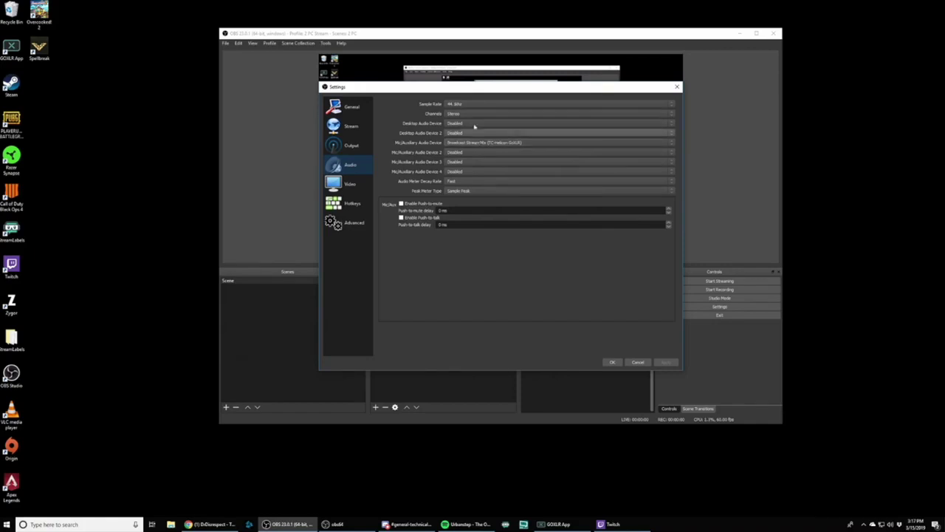
Step: Assign GoXLR Music to Desktop Audio, System to Desktop Audio 2, and Chat Mic to Mic/Aux 2
{"action": "left_click", "coordinate": [473, 125]}
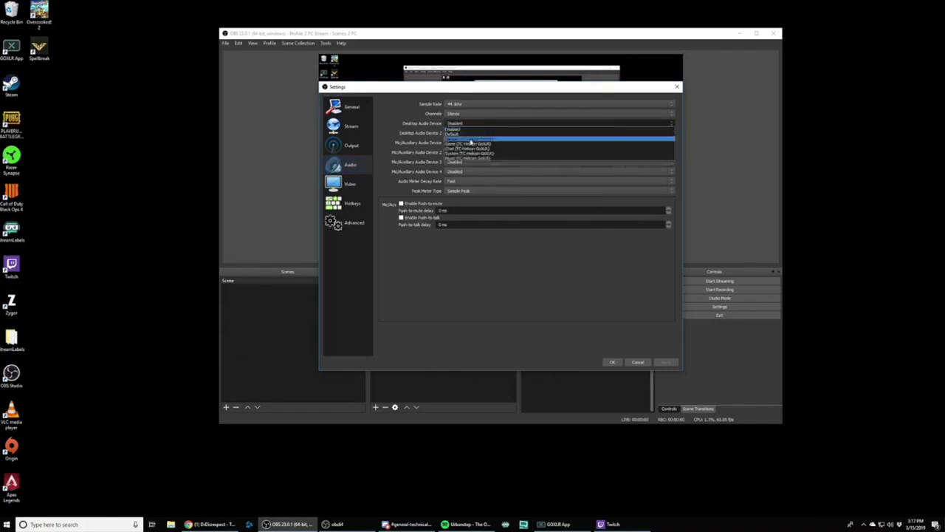
{"action": "left_click", "coordinate": [468, 159]}
{"action": "left_click", "coordinate": [464, 133]}
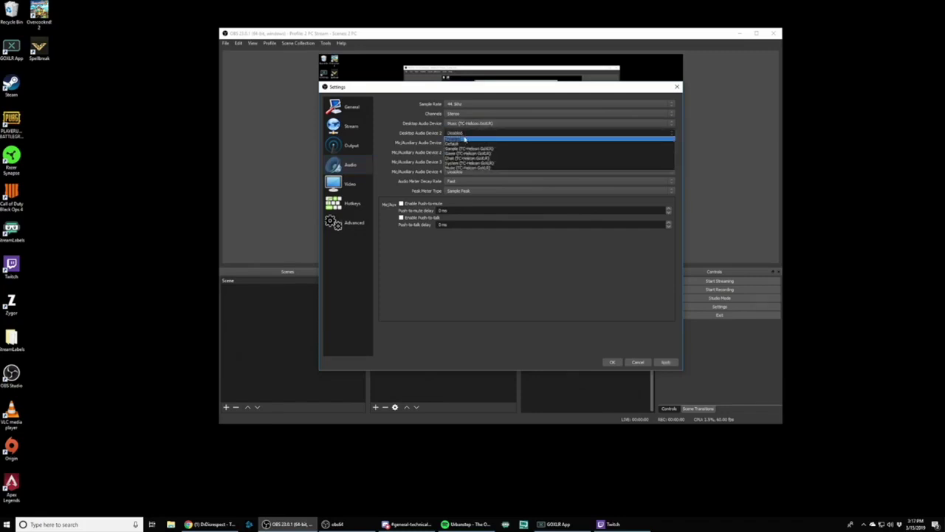
{"action": "left_click", "coordinate": [467, 163]}
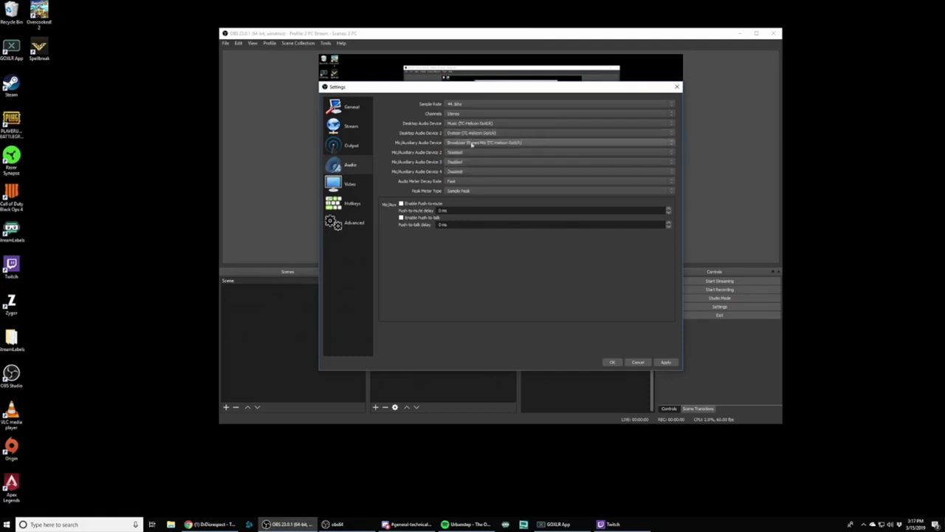
{"action": "left_click", "coordinate": [468, 152]}
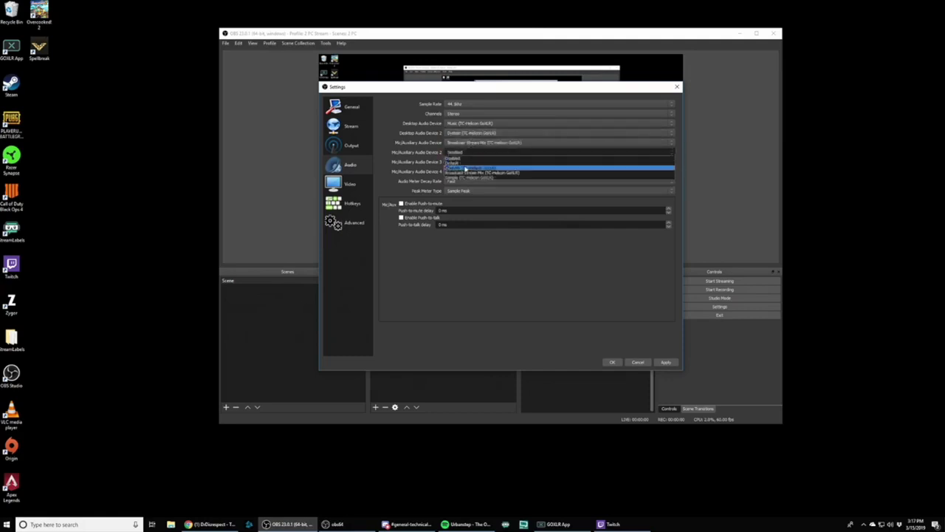
{"action": "left_click", "coordinate": [465, 168]}
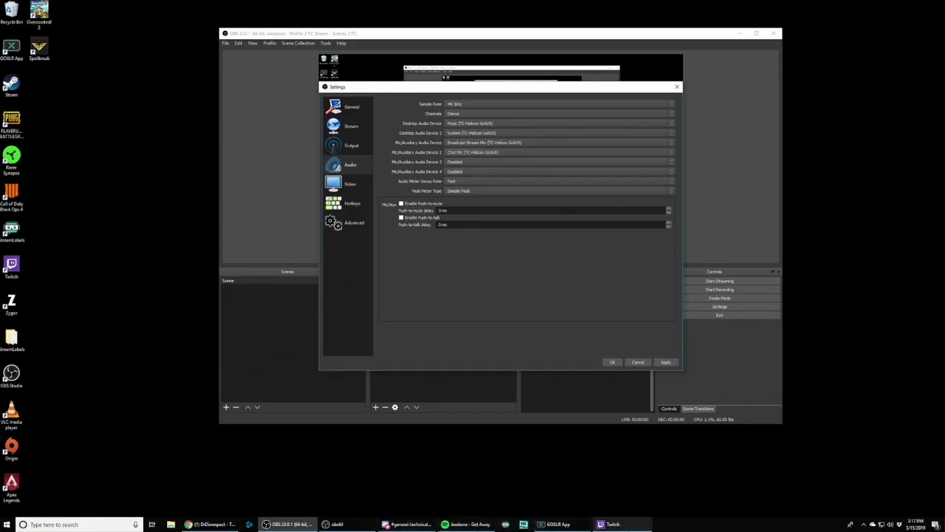
Step: Bring up the GoXLR App's Routing page for the Stream New profile
{"action": "left_click", "coordinate": [555, 524]}
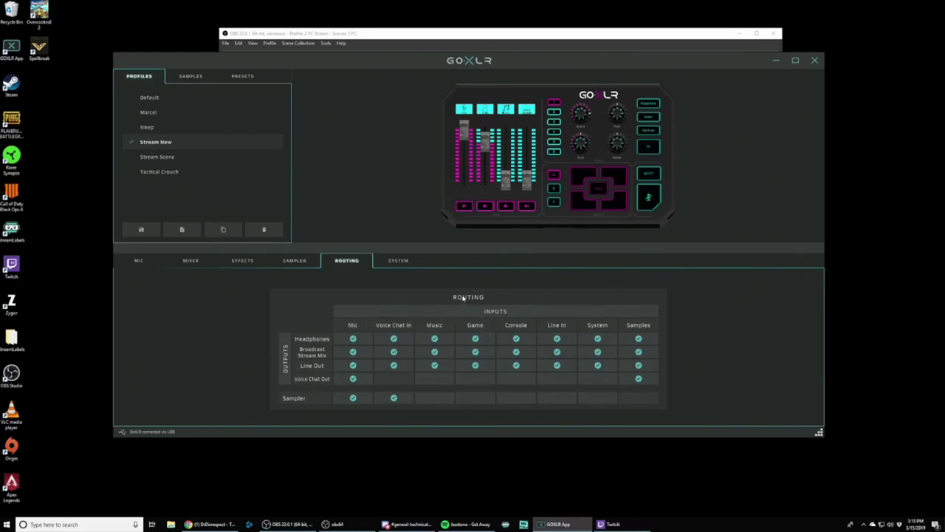
Step: Minimize the GoXLR App and confirm the OBS audio device settings with OK
{"action": "left_click", "coordinate": [775, 62]}
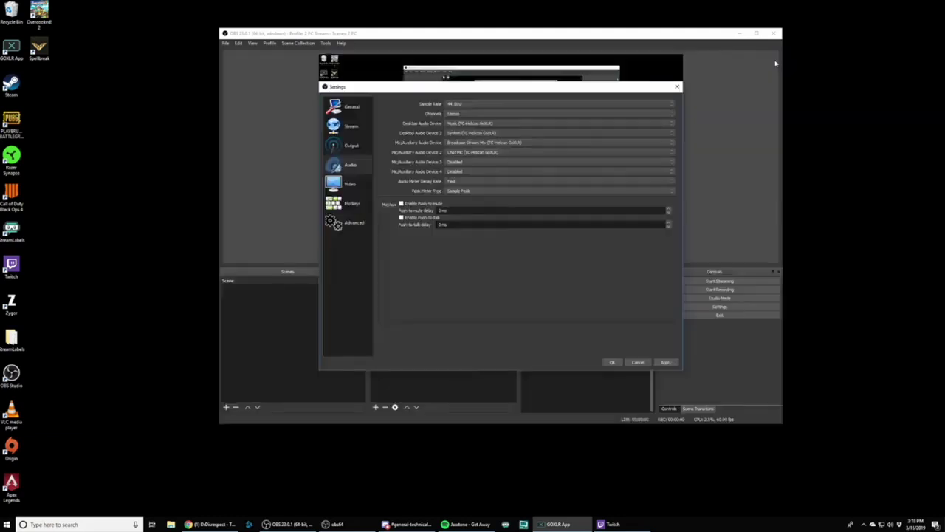
{"action": "left_click", "coordinate": [640, 361]}
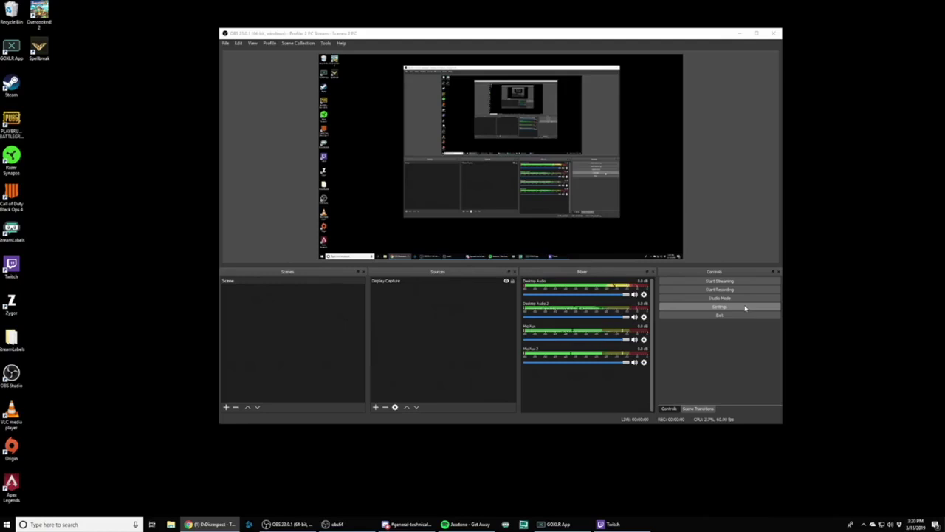
Step: In the Output settings, set streaming to use only audio track 1
{"action": "left_click", "coordinate": [238, 44]}
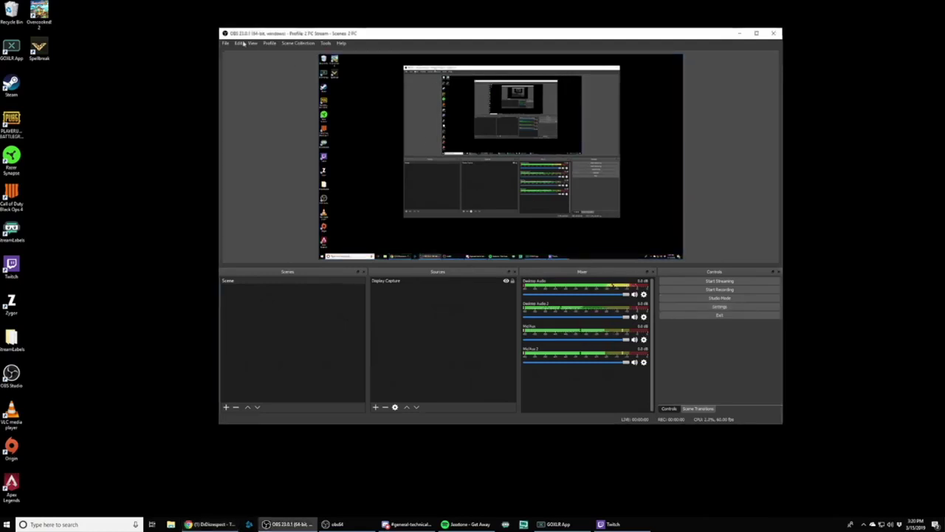
{"action": "left_click", "coordinate": [227, 43]}
{"action": "left_click", "coordinate": [243, 74]}
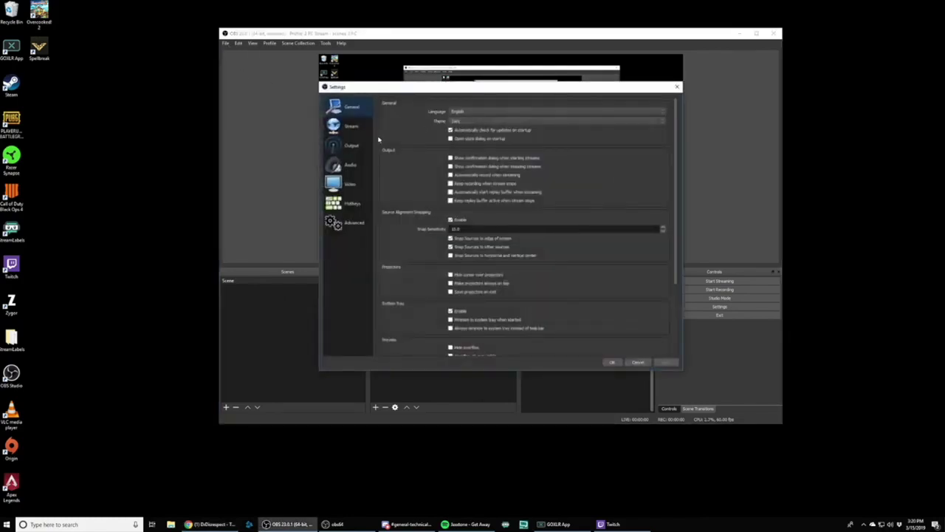
{"action": "left_click", "coordinate": [354, 147]}
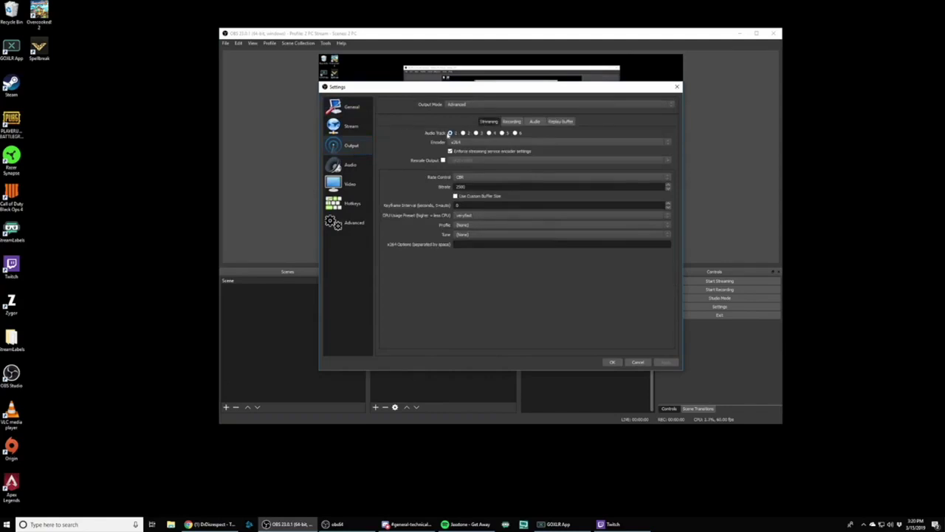
{"action": "left_click", "coordinate": [450, 133]}
Step: Enable audio tracks 1–6 for recording, then apply and close Settings
{"action": "left_click", "coordinate": [511, 122]}
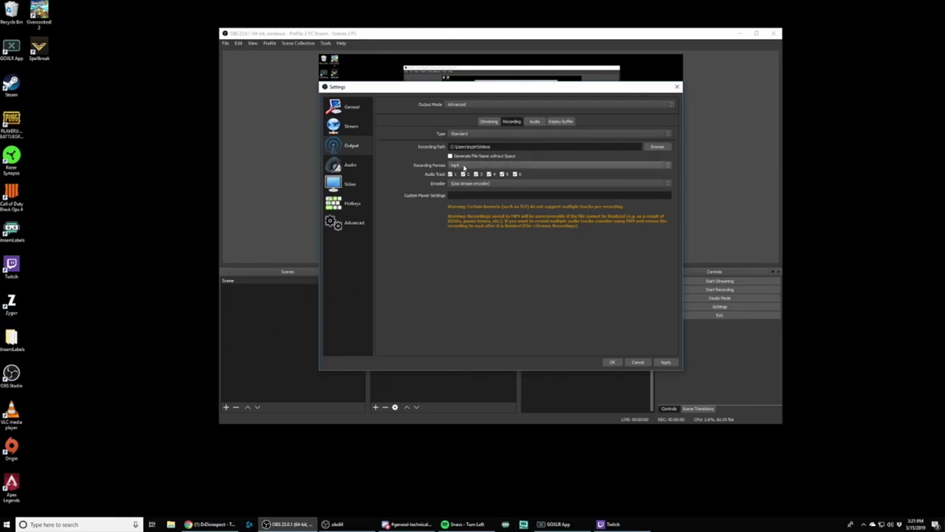
{"action": "left_click", "coordinate": [666, 361]}
{"action": "left_click", "coordinate": [613, 362]}
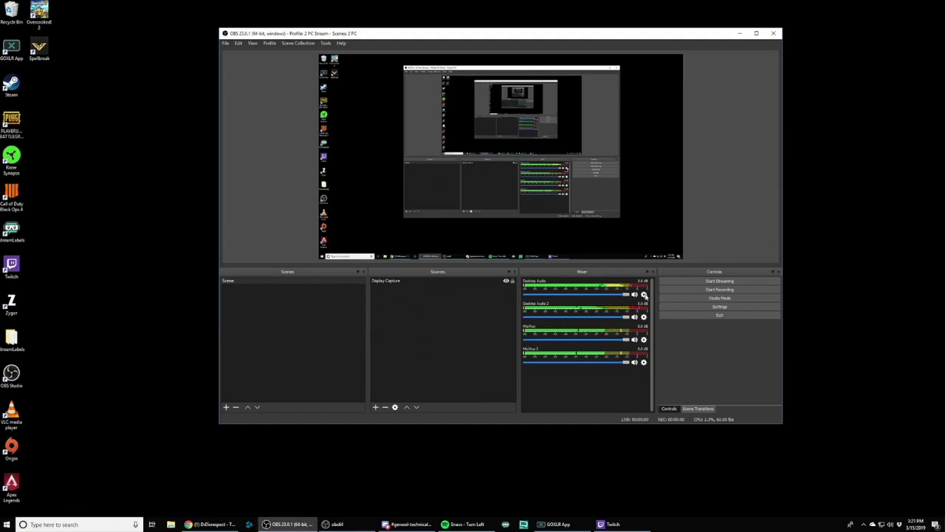
Step: In Advanced Audio Properties, add Mic/Aux to tracks 5 and 6
{"action": "left_click", "coordinate": [644, 294]}
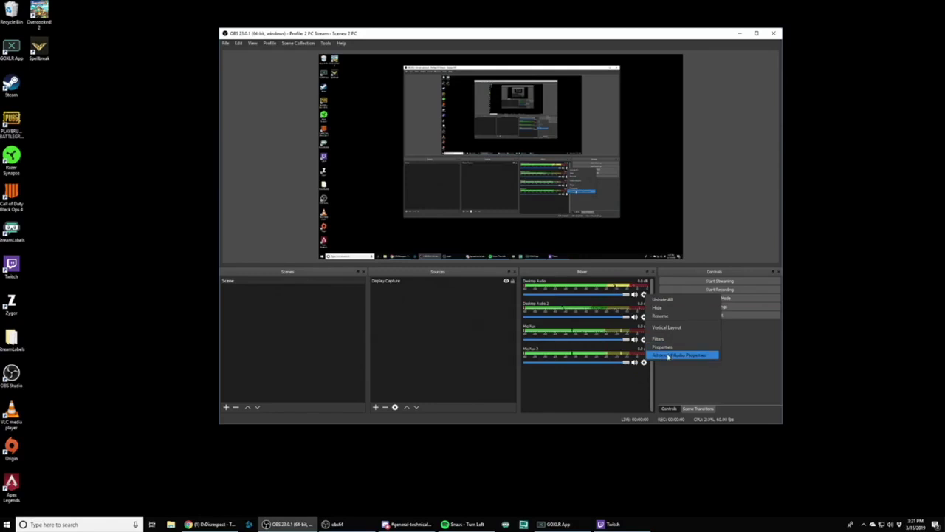
{"action": "left_click", "coordinate": [668, 356]}
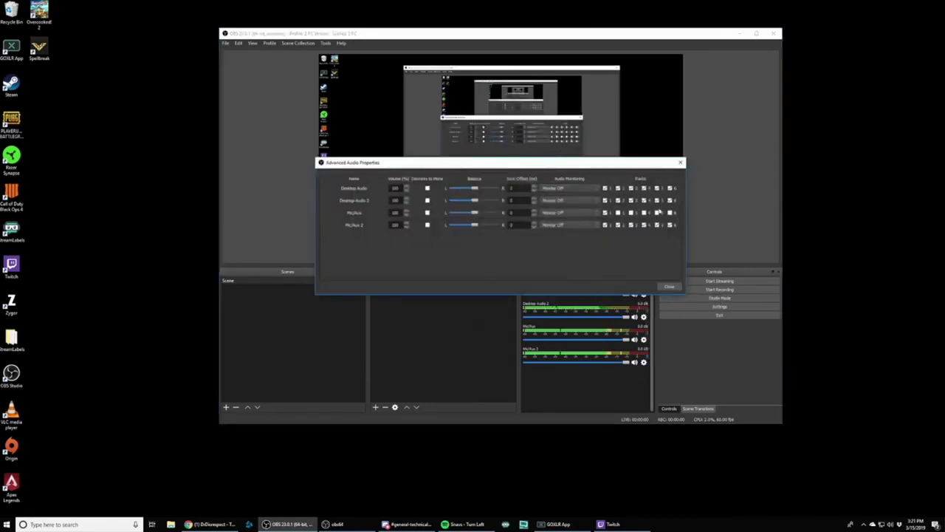
{"action": "left_click", "coordinate": [619, 213]}
{"action": "left_click", "coordinate": [632, 212]}
{"action": "left_click", "coordinate": [644, 213]}
{"action": "left_click", "coordinate": [658, 212]}
{"action": "left_click", "coordinate": [670, 213]}
{"action": "left_click", "coordinate": [644, 213]}
{"action": "left_click", "coordinate": [631, 214]}
{"action": "left_click", "coordinate": [619, 214]}
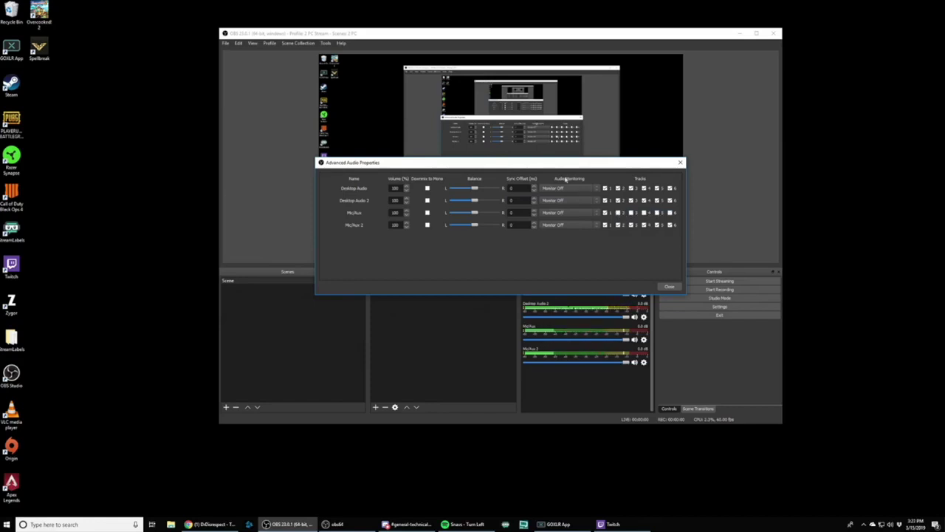
Step: Remove both desktop audio sources from track 1 and Mic/Aux 2 from tracks 3–6
{"action": "left_click", "coordinate": [606, 188]}
{"action": "left_click", "coordinate": [605, 200]}
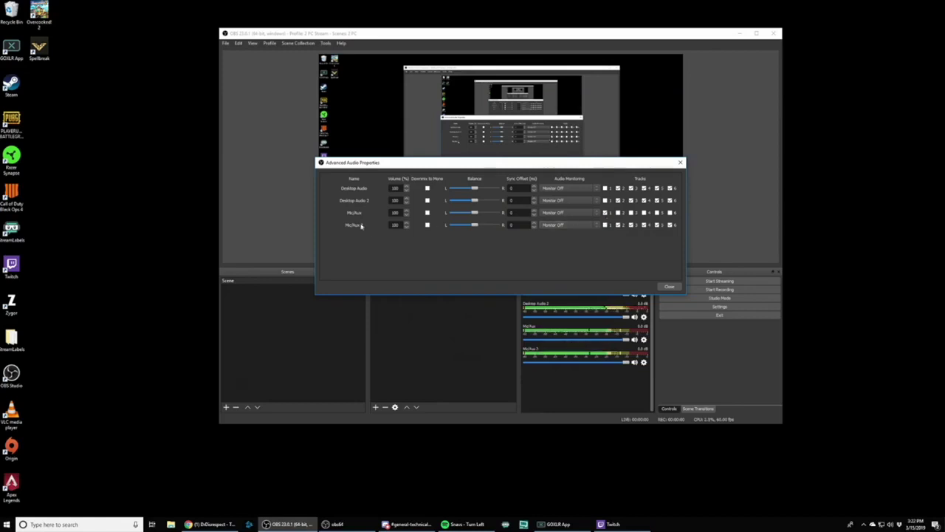
{"action": "left_click", "coordinate": [636, 225]}
{"action": "left_click", "coordinate": [644, 225]}
{"action": "left_click", "coordinate": [657, 225]}
{"action": "left_click", "coordinate": [671, 226]}
{"action": "left_click", "coordinate": [669, 286]}
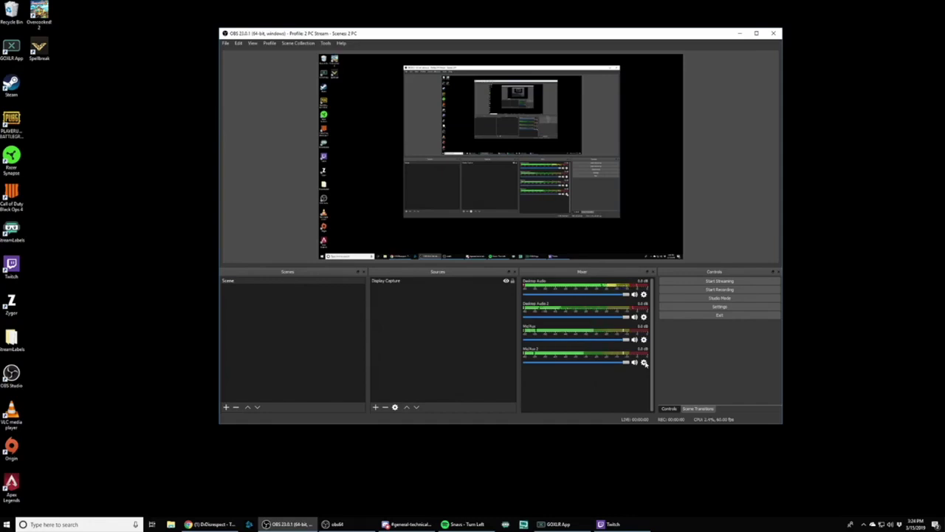
{"action": "left_click", "coordinate": [555, 524]}
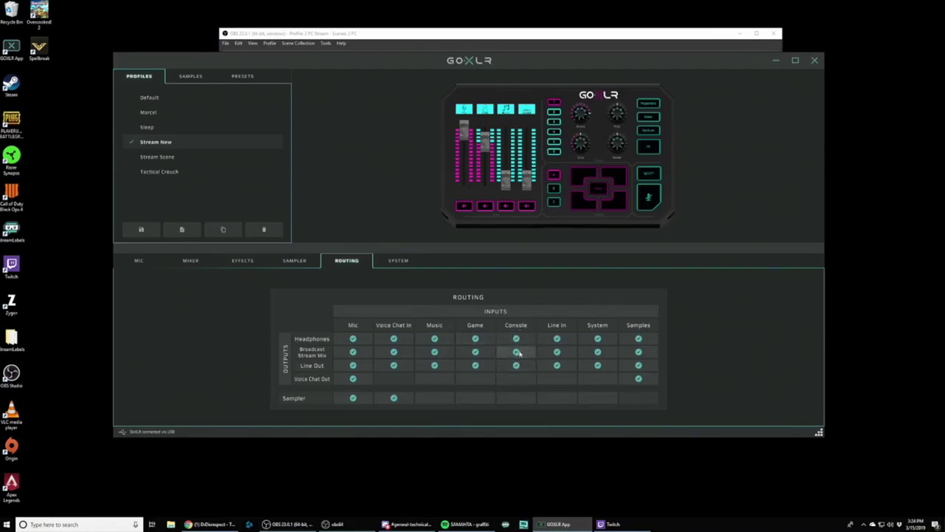
Step: Minimize the GoXLR App to reveal the OBS main window with its four audio sources
{"action": "left_click", "coordinate": [775, 61]}
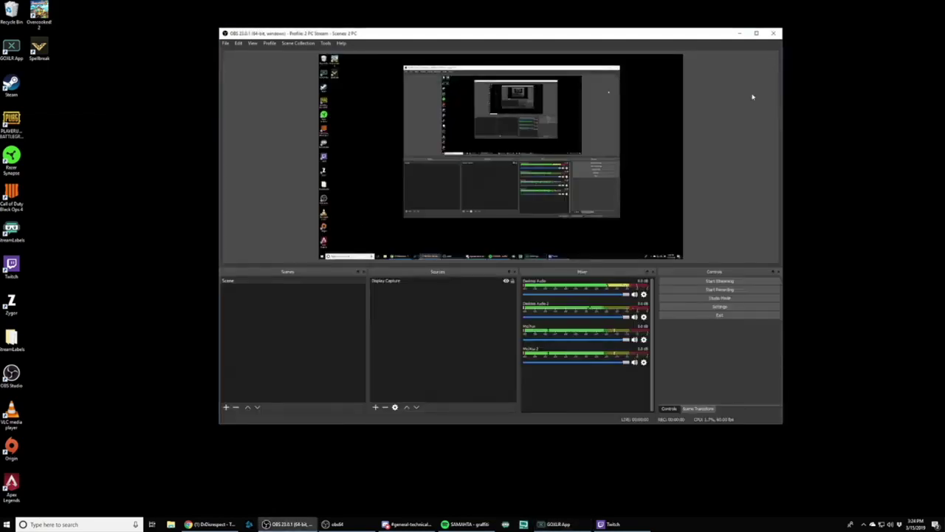